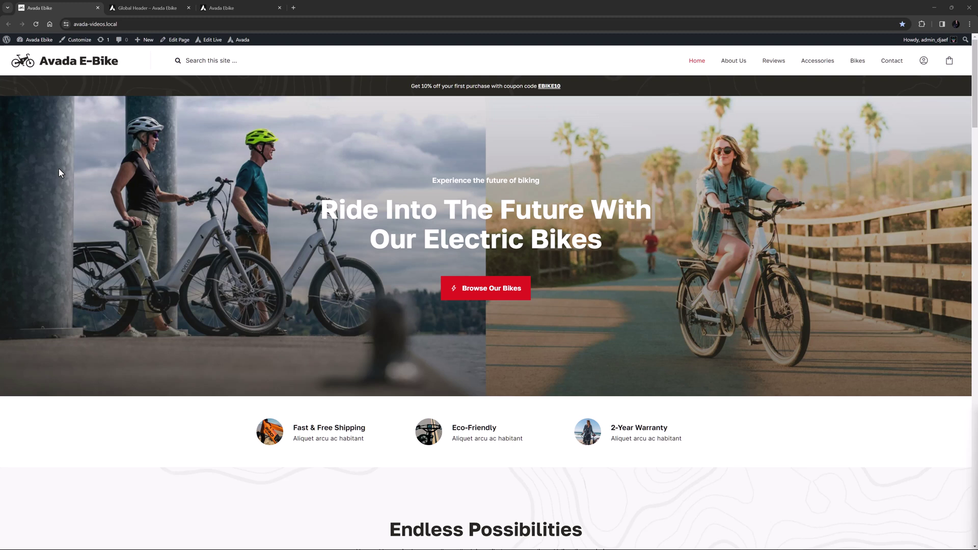
Step: Switch to the 'Global Header – Avada Ebike' tab to show its three header containers
click(126, 8)
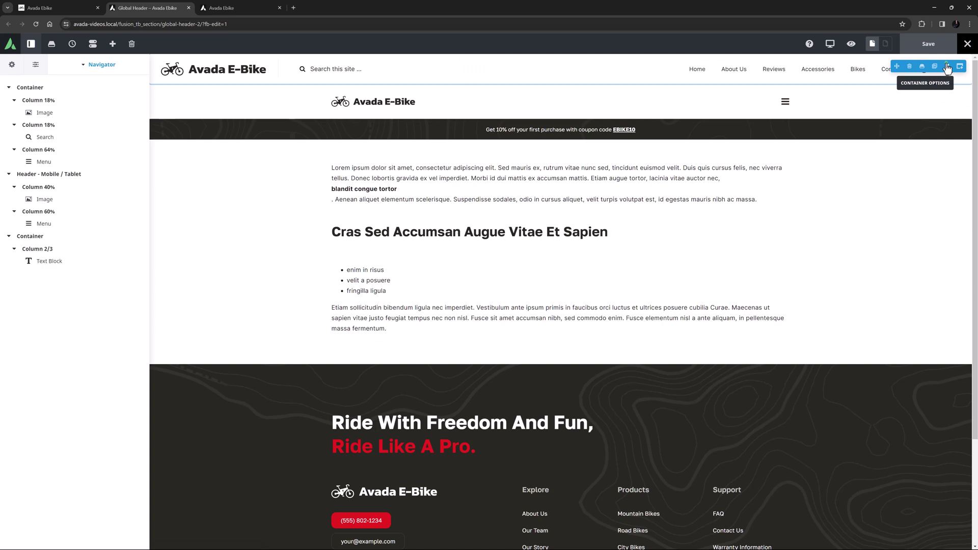
Step: Inspect the Device Type rules on the desktop header, Mobile / Tablet header and coupon bar (Desktop)
click(947, 67)
click(128, 105)
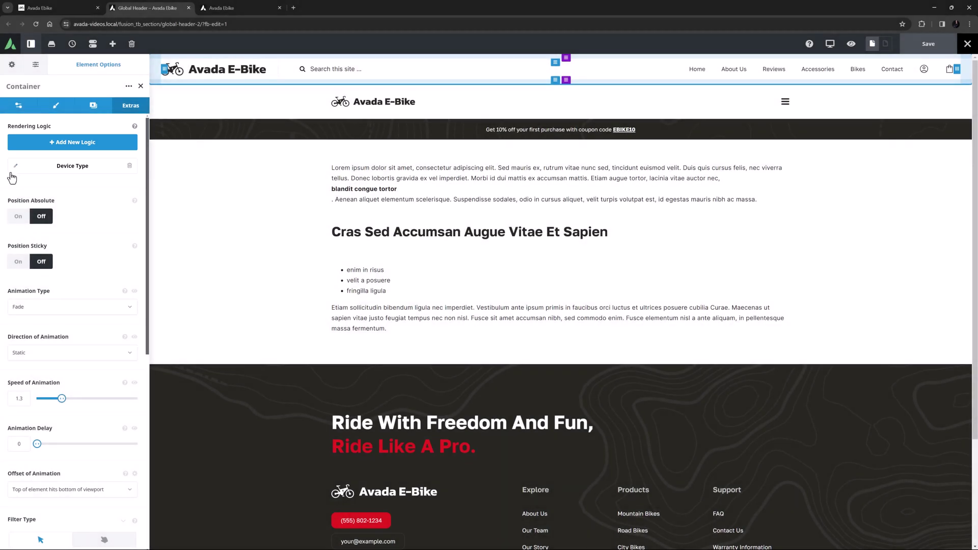
click(15, 165)
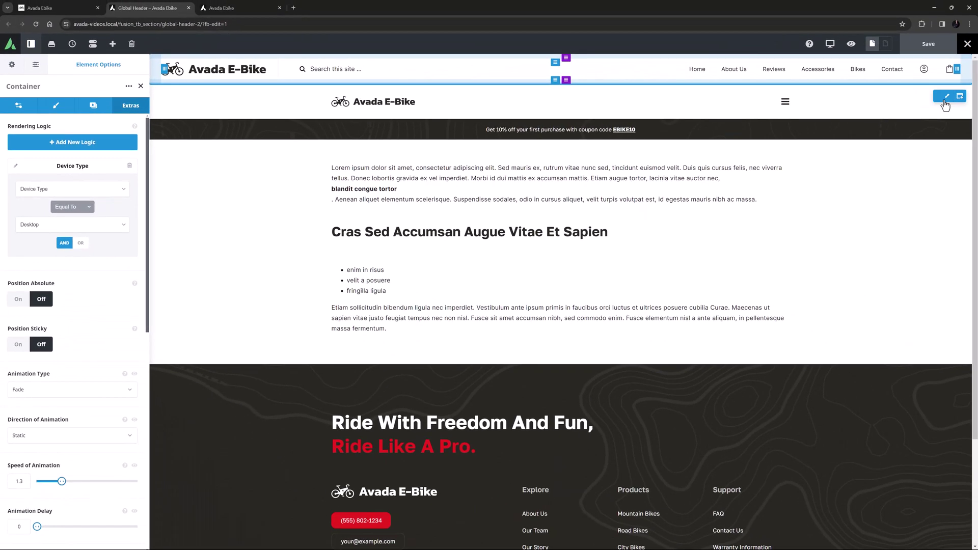
click(945, 97)
click(128, 105)
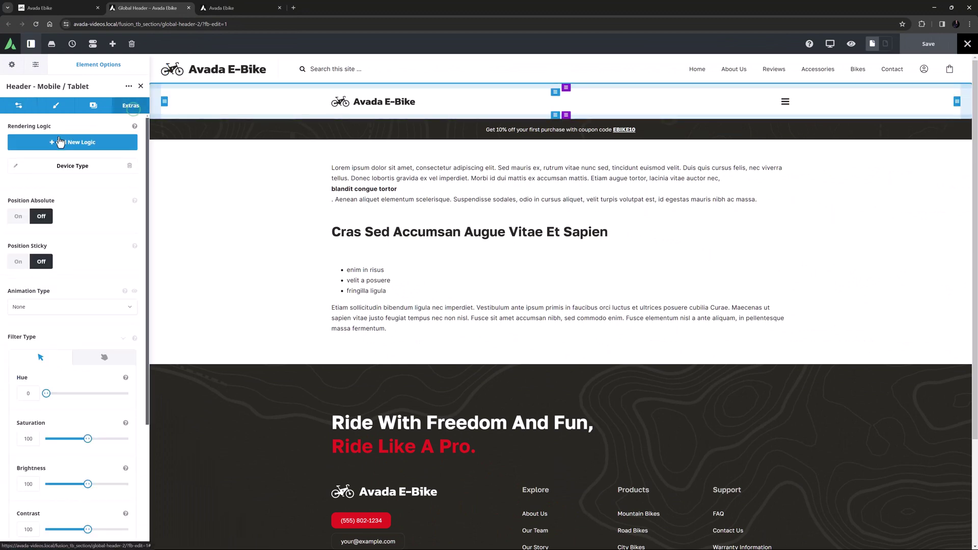
click(17, 168)
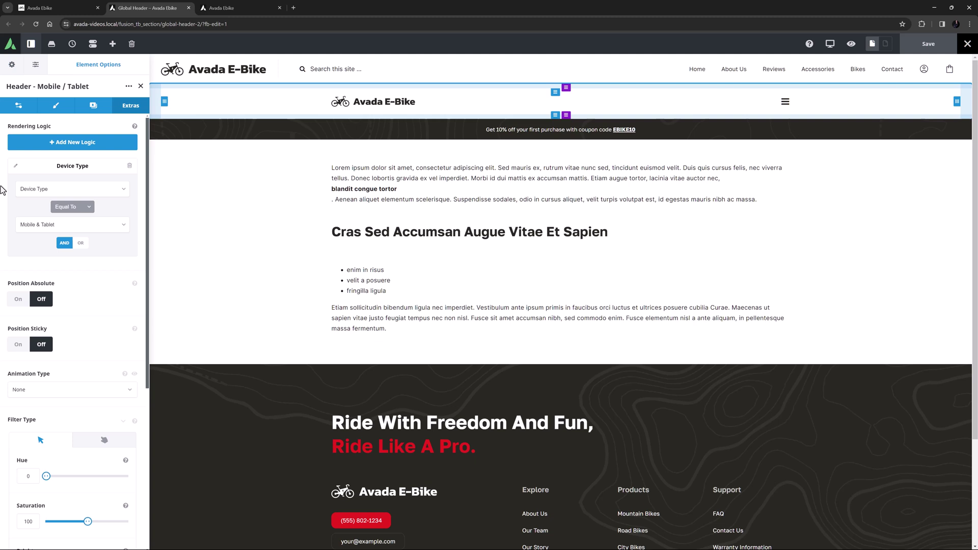
mouse_move(795, 121)
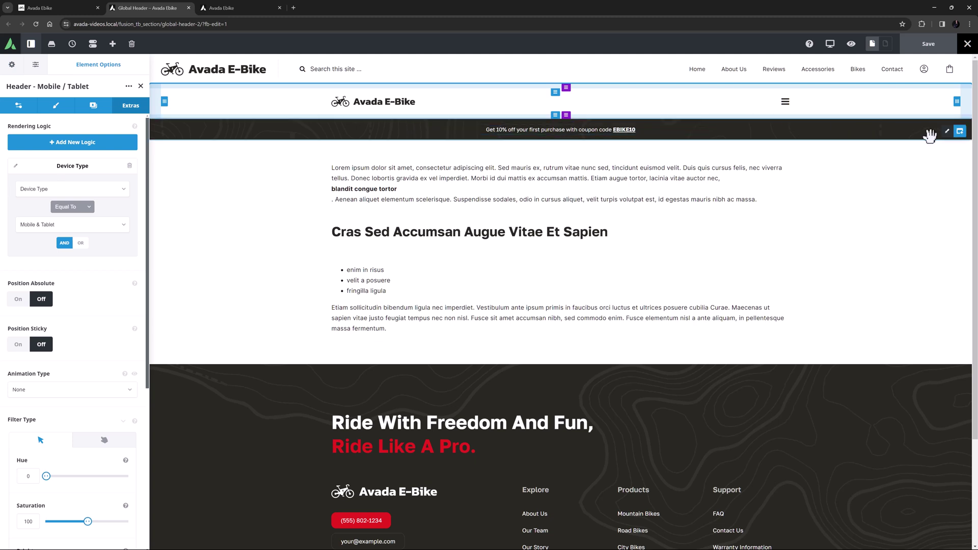
click(948, 131)
click(131, 106)
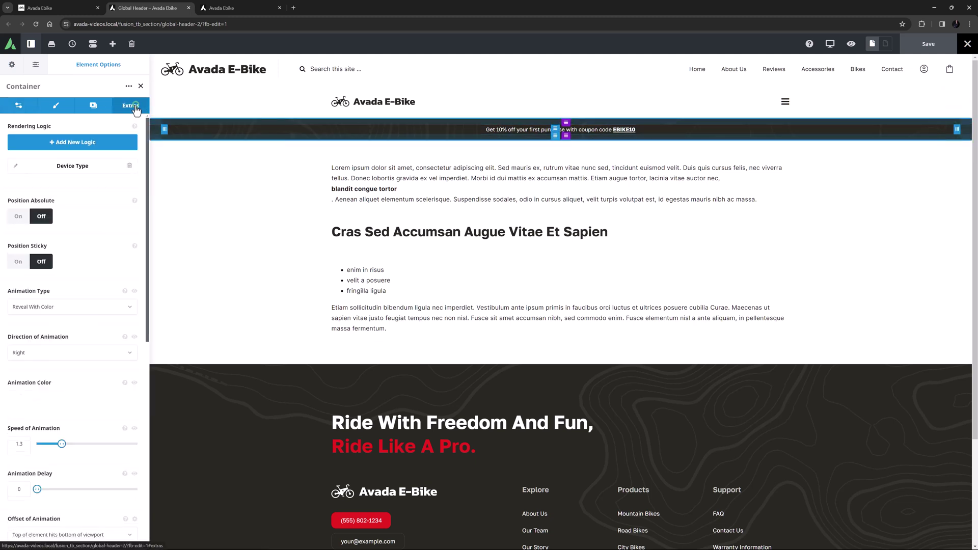
click(16, 166)
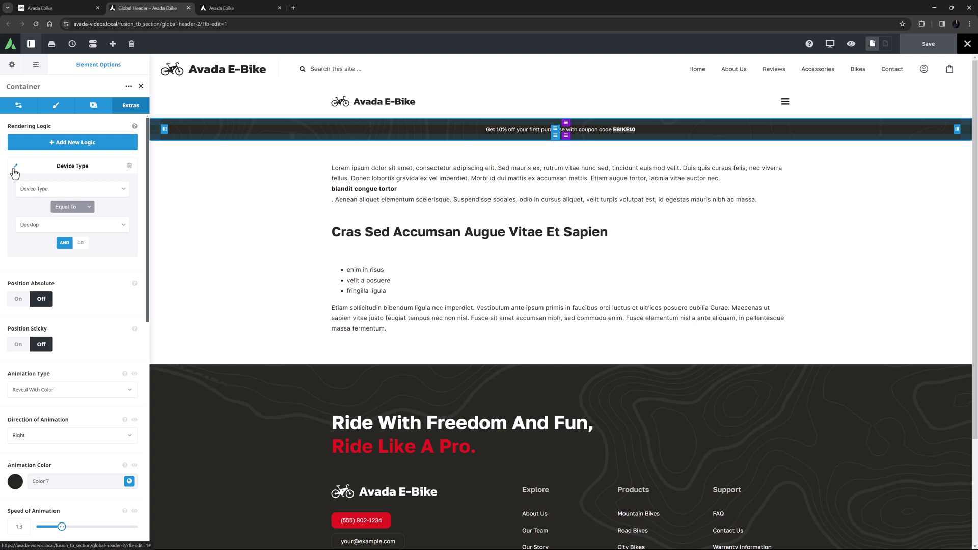
Step: Turn on Enable Preview For Rendering Logic in Preferences and reload the builder page
click(92, 44)
scroll(184, 182, down, 10)
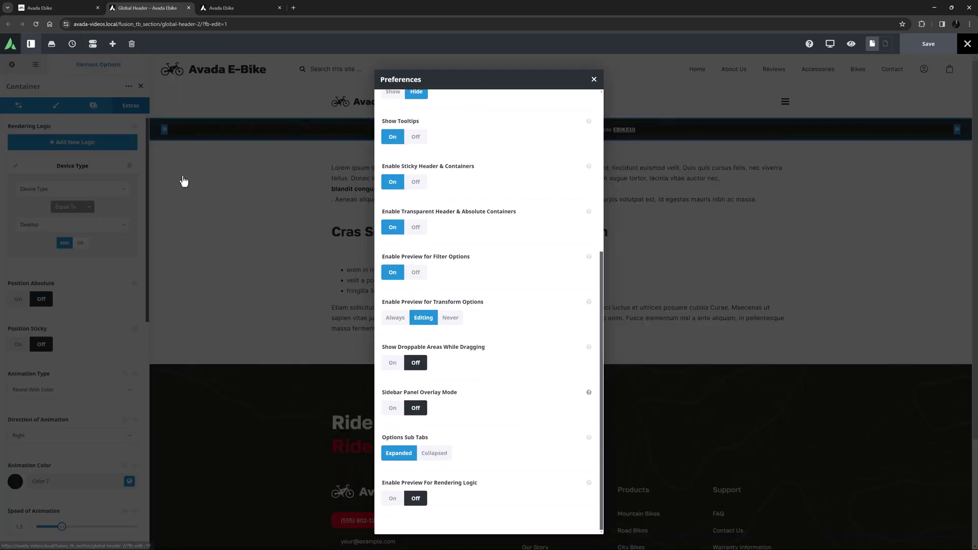
click(391, 498)
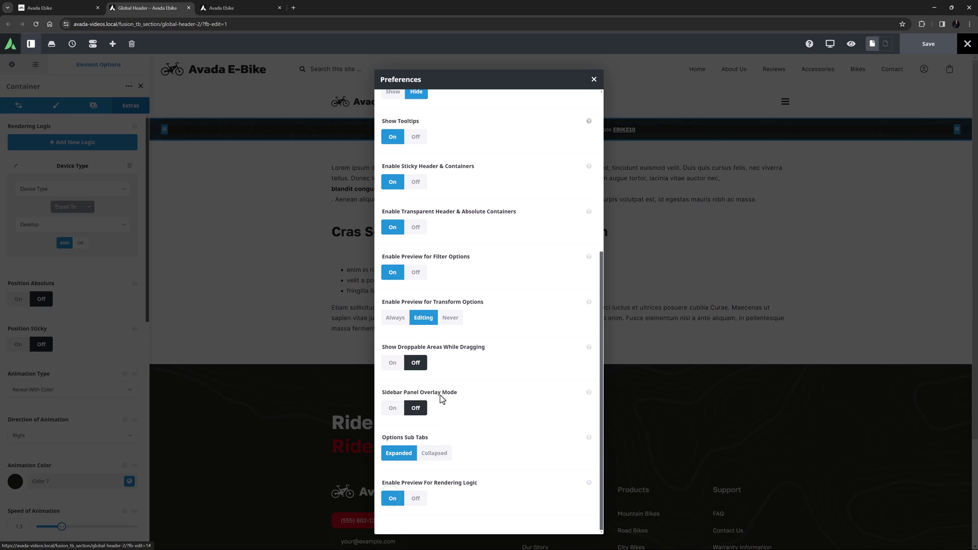
click(593, 80)
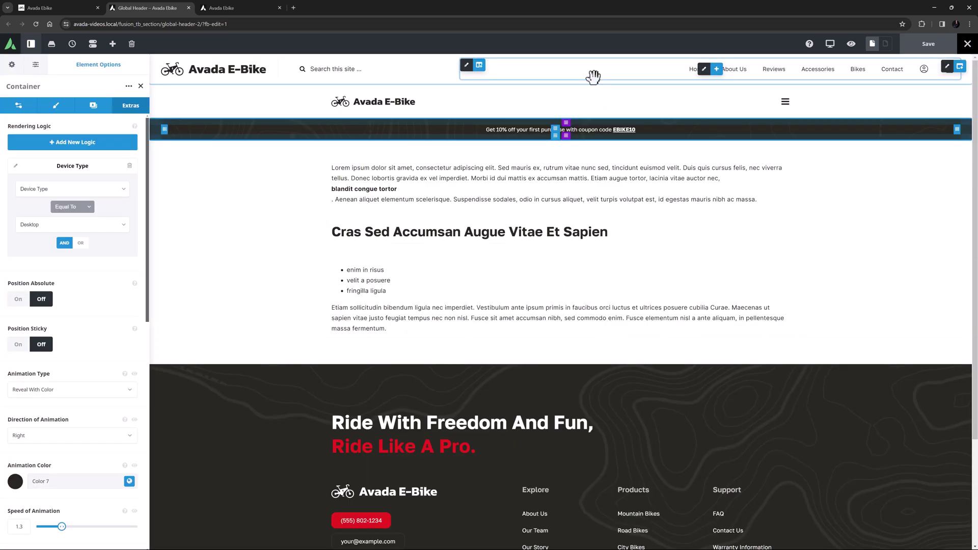
click(37, 23)
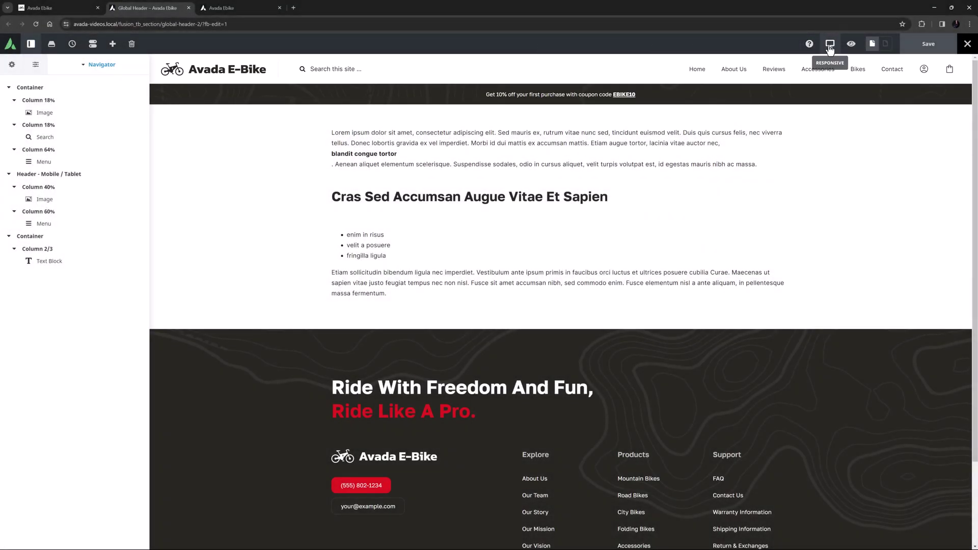
Step: Preview the header at Tablet width, then switch the preview back to Desktop
mouse_move(830, 44)
click(851, 64)
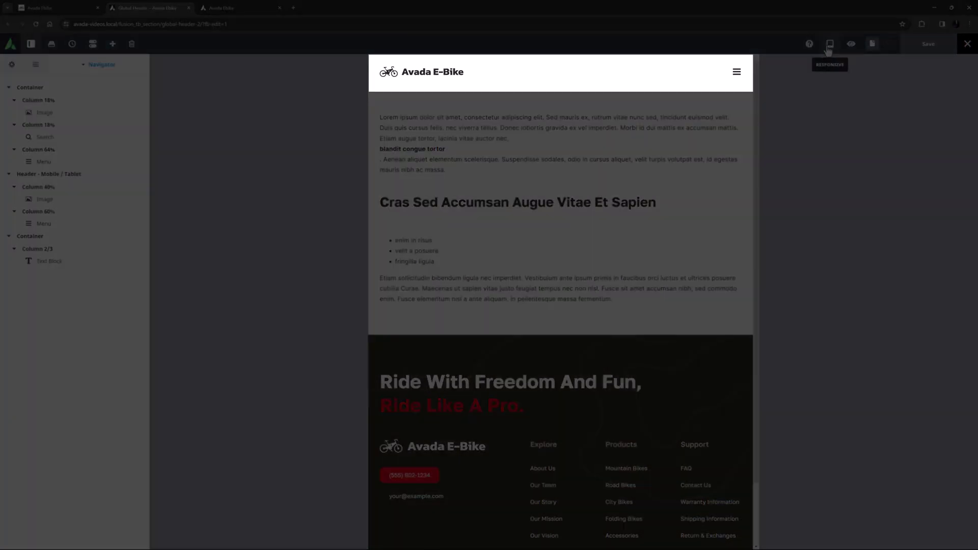
mouse_move(829, 44)
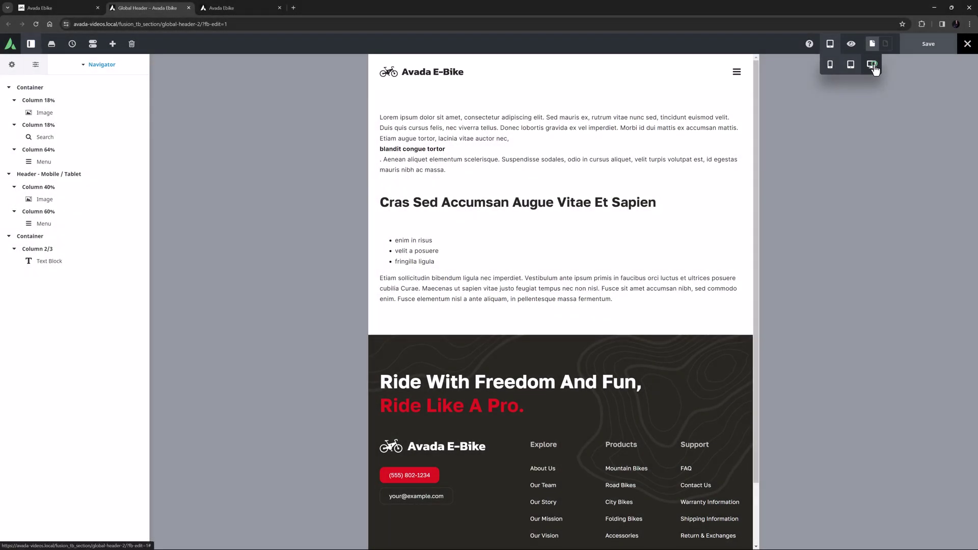
click(871, 66)
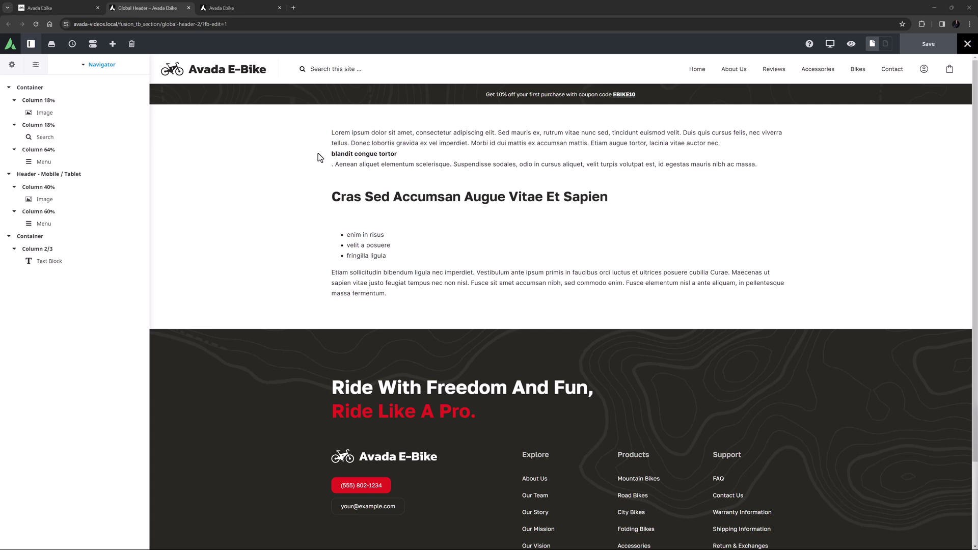
Step: Switch to the homepage tab and jump to Home - Testimonials in the Navigator
click(219, 8)
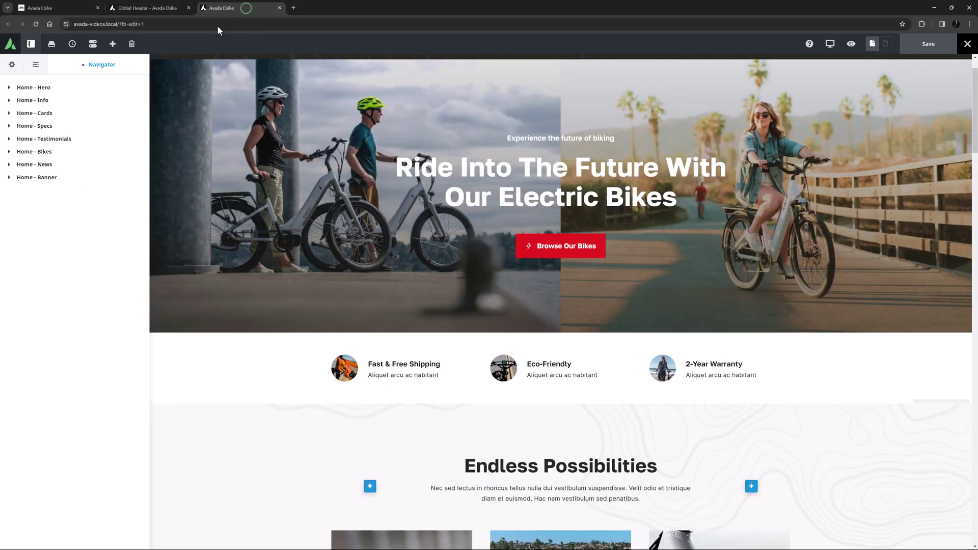
click(58, 140)
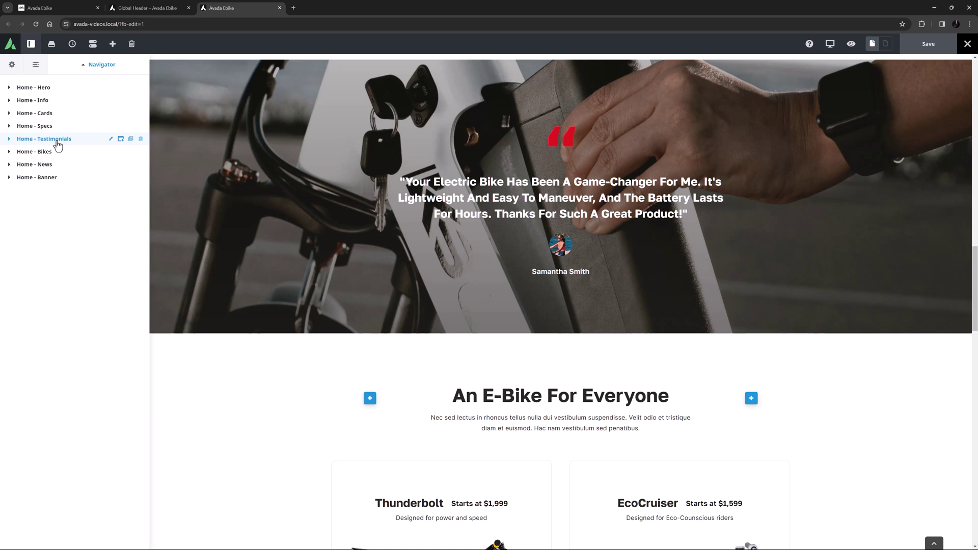
Step: Insert library containers Offers – Logged Out, Offer – Logged In, then Offer – Customer, stacked in order
click(959, 76)
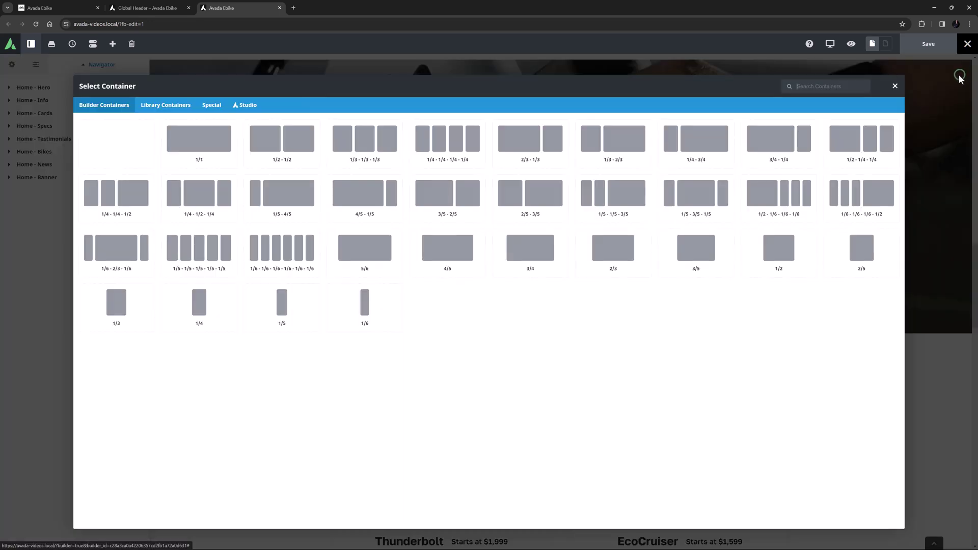
click(171, 108)
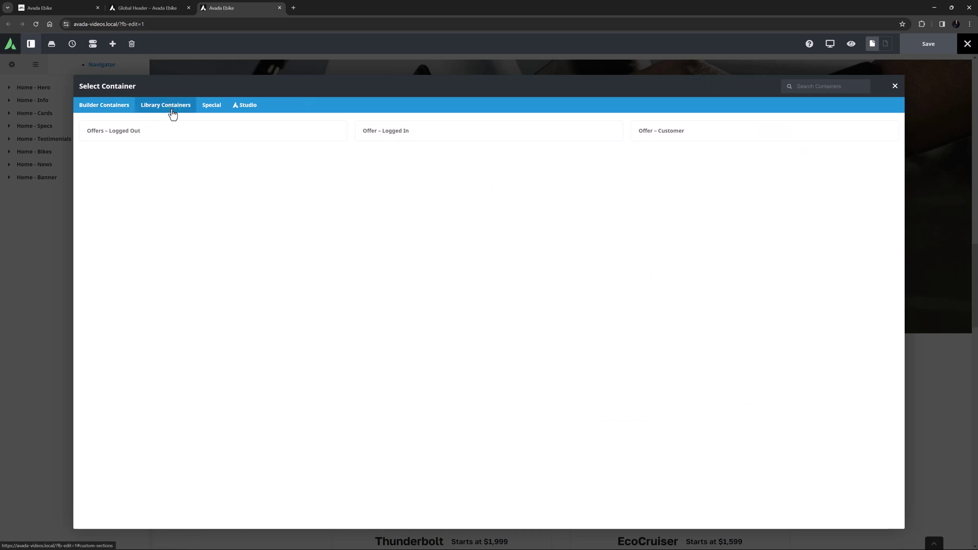
click(164, 142)
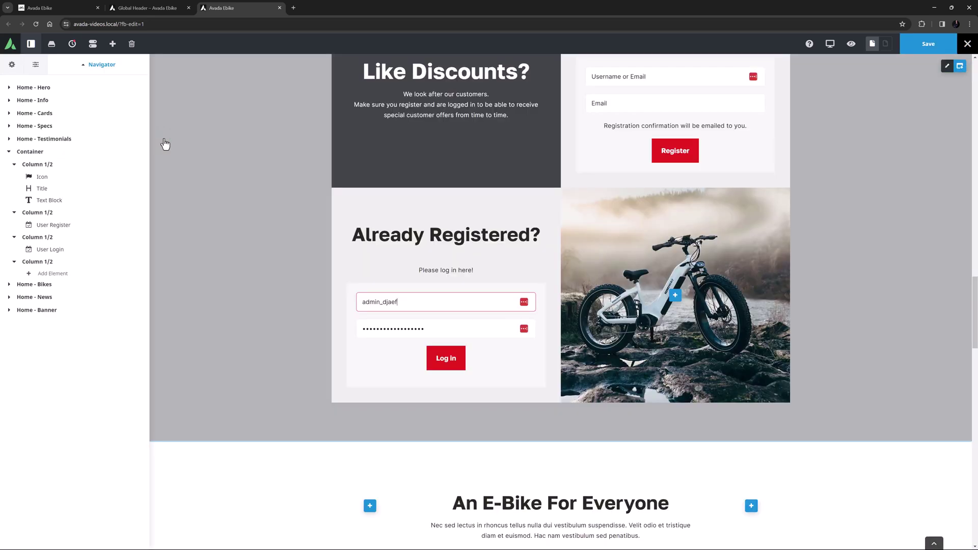
click(959, 65)
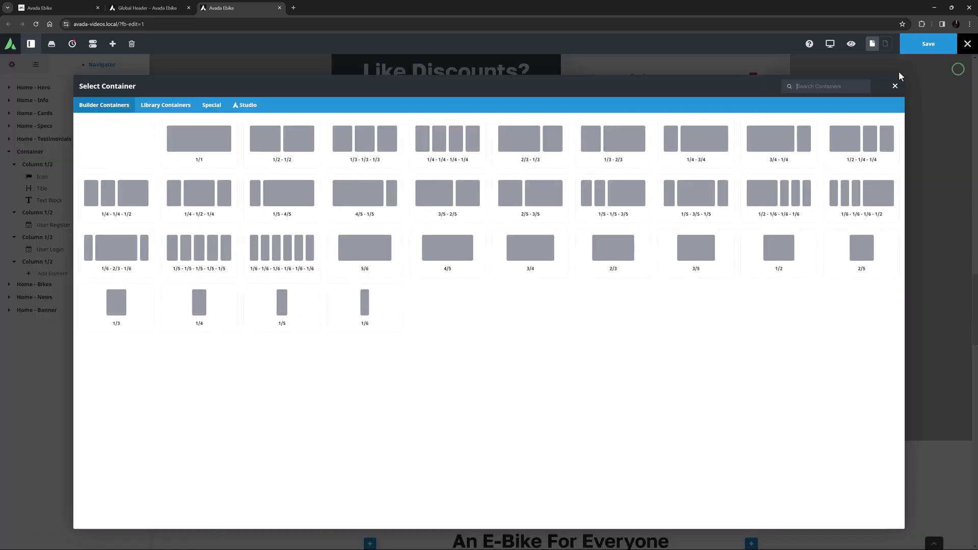
click(155, 108)
click(408, 137)
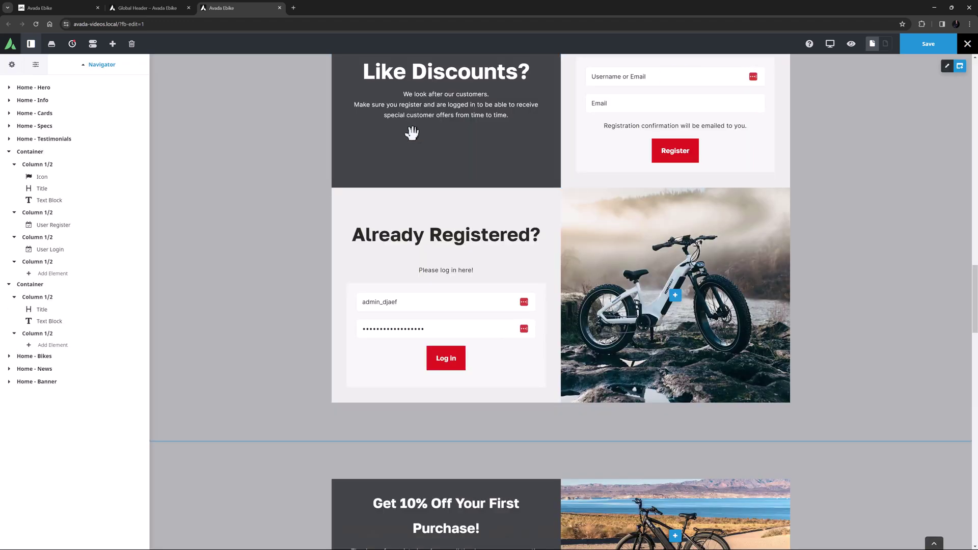
scroll(412, 133, down, 4)
click(959, 259)
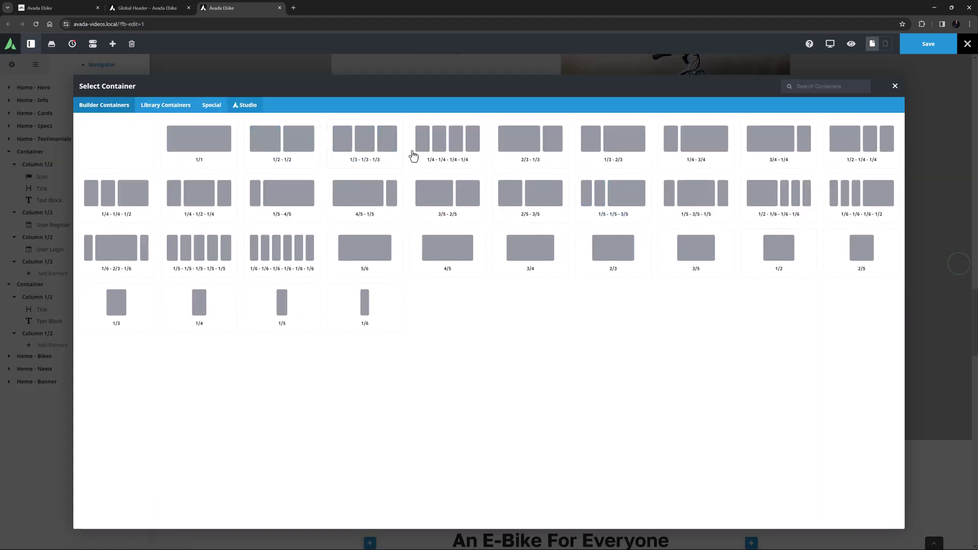
click(172, 105)
click(663, 132)
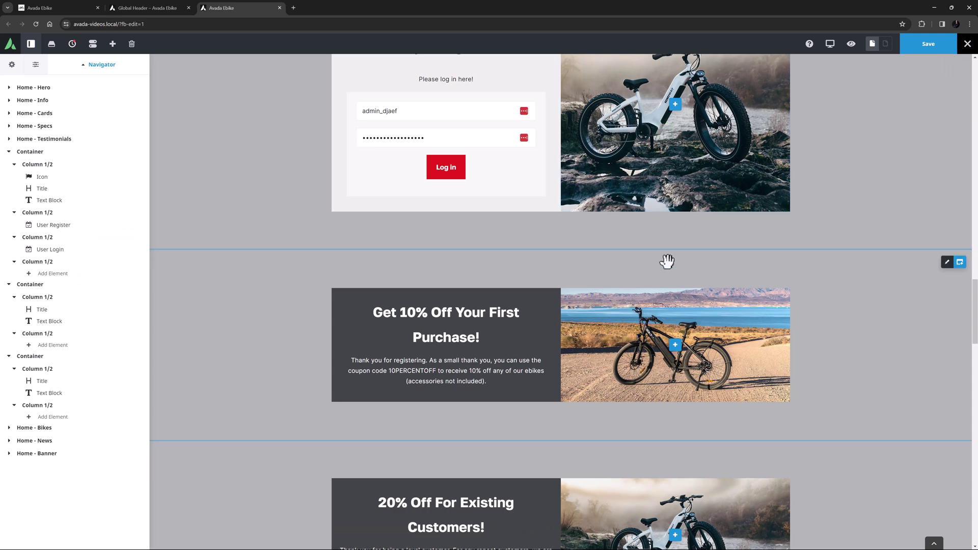
scroll(667, 261, up, 6)
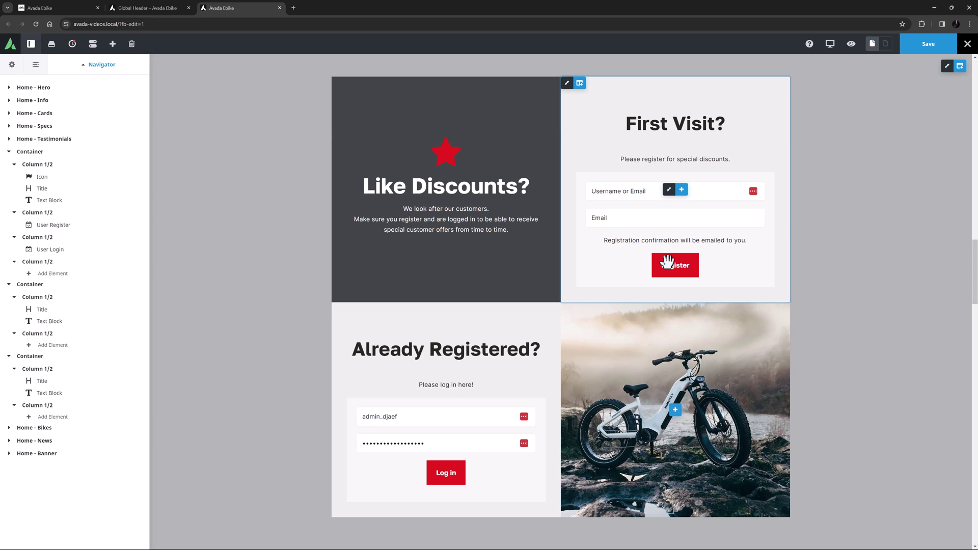
Step: Give the Like Discounts? container a User State rendering rule equal to Logged Out
click(945, 67)
click(131, 105)
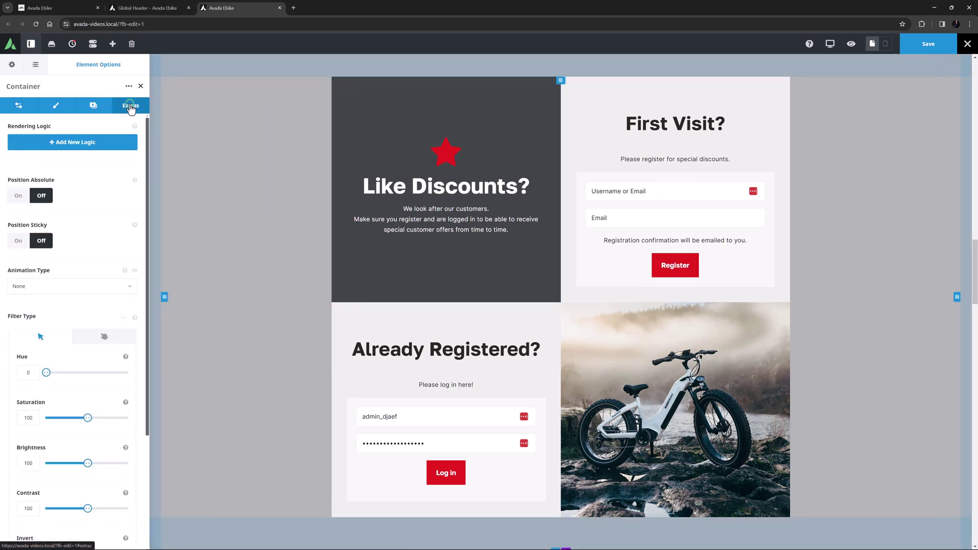
click(76, 146)
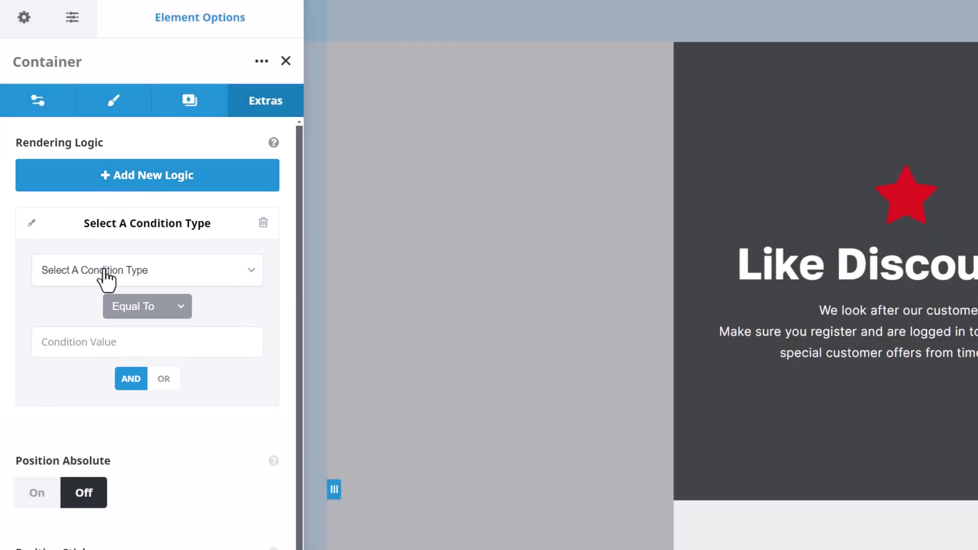
click(104, 270)
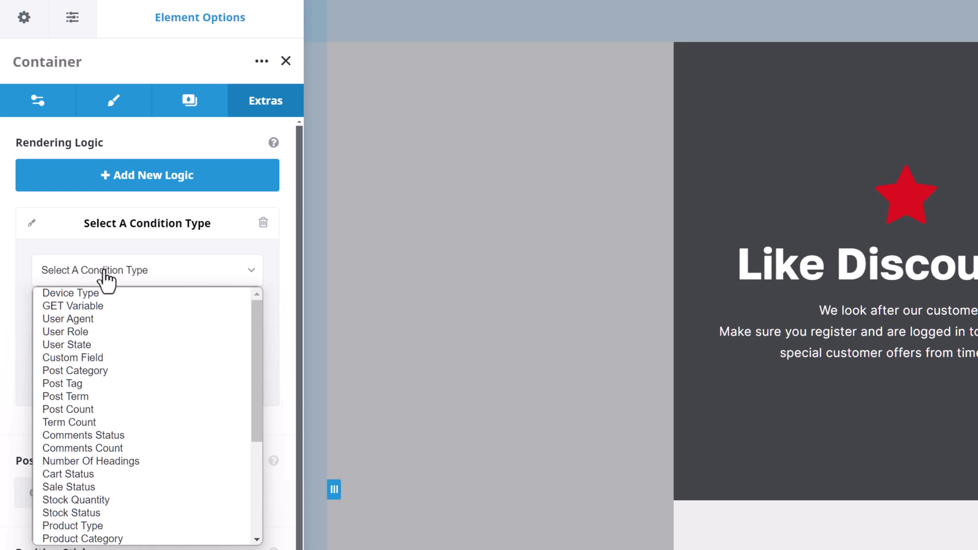
click(114, 348)
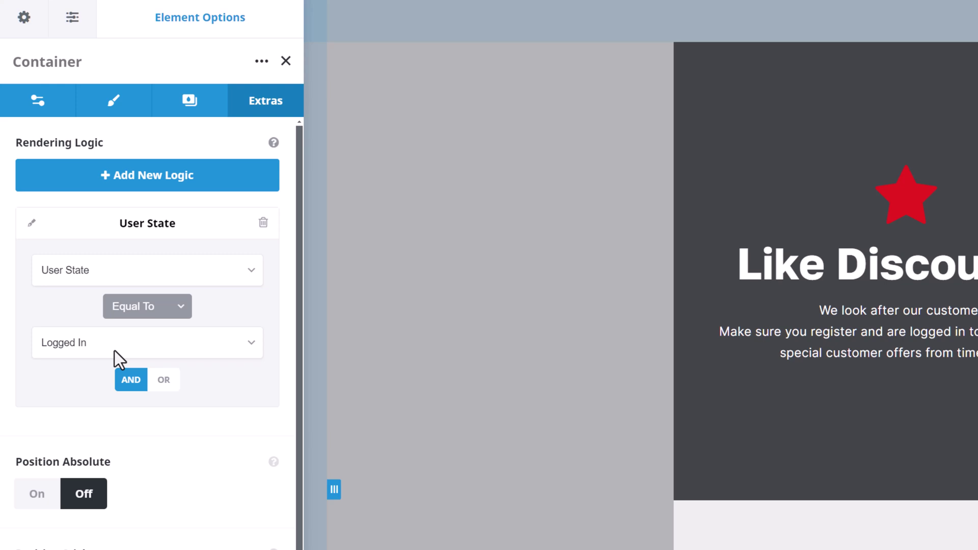
click(114, 351)
click(103, 374)
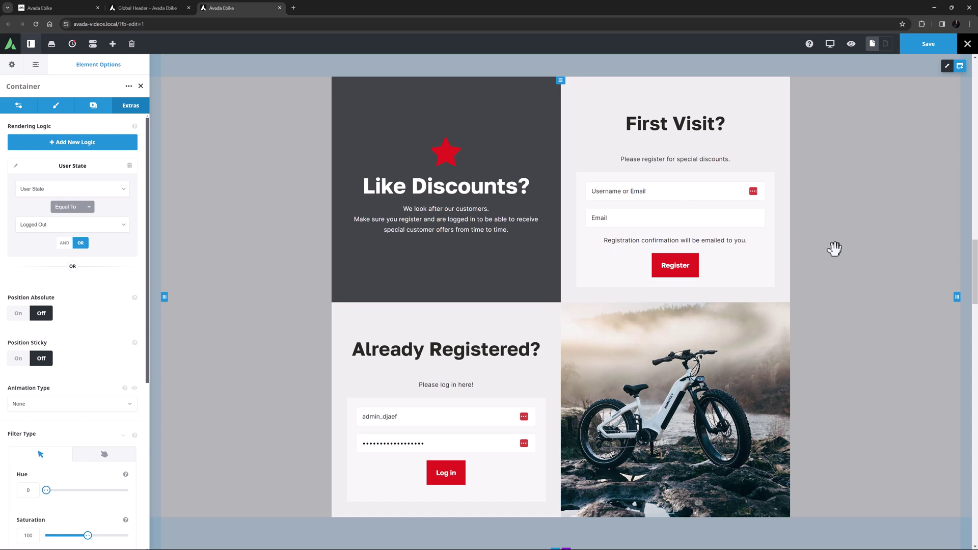
Step: Add a User State rendering rule (Logged In) to the Get 10% Off container
scroll(833, 248, down, 10)
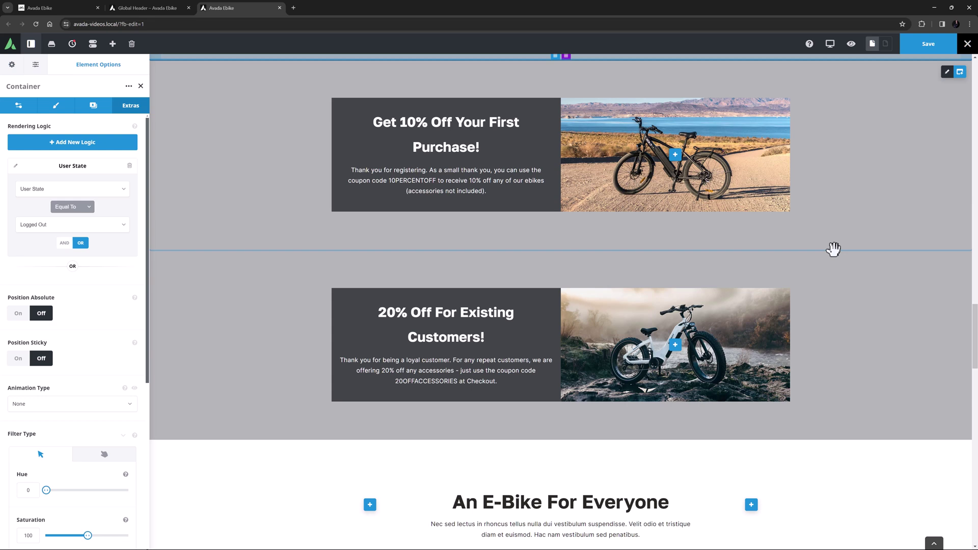
click(948, 74)
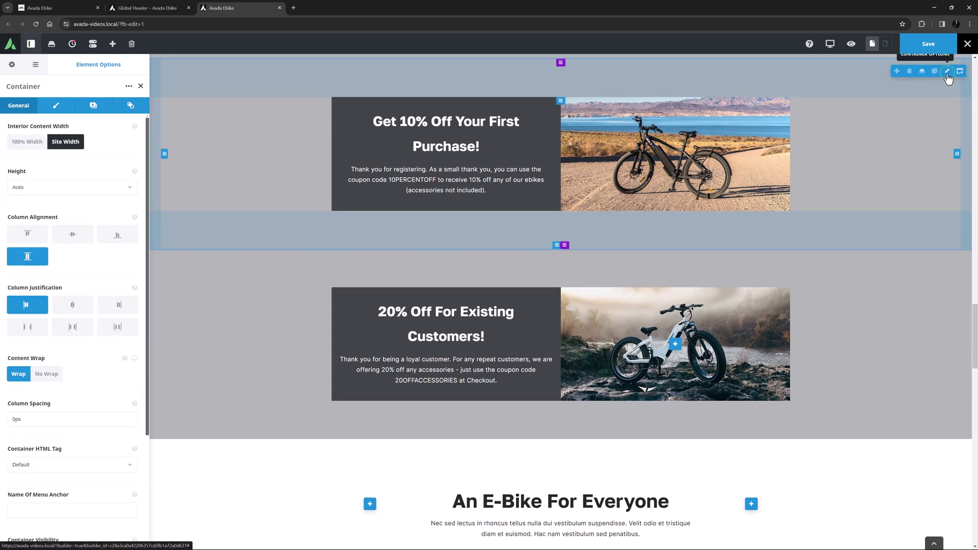
click(131, 106)
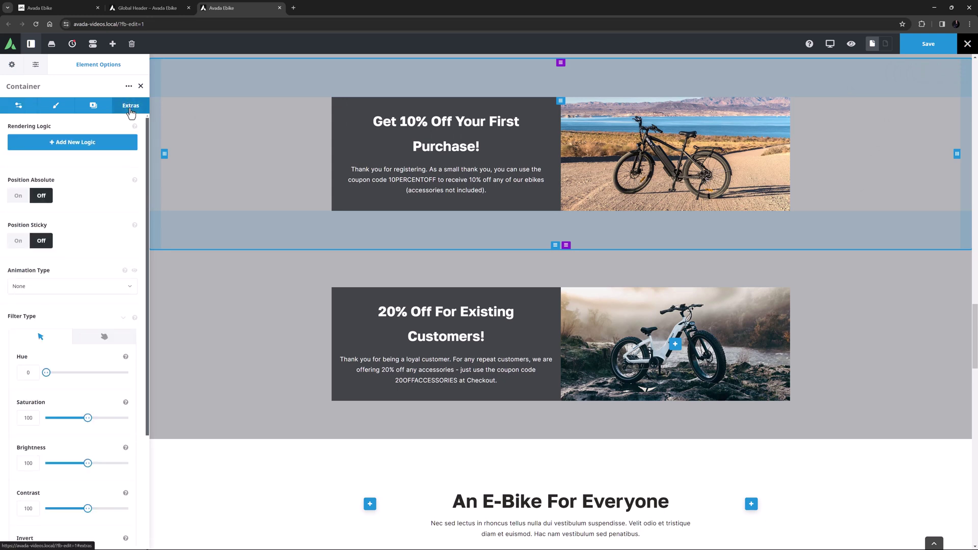
click(67, 147)
click(57, 189)
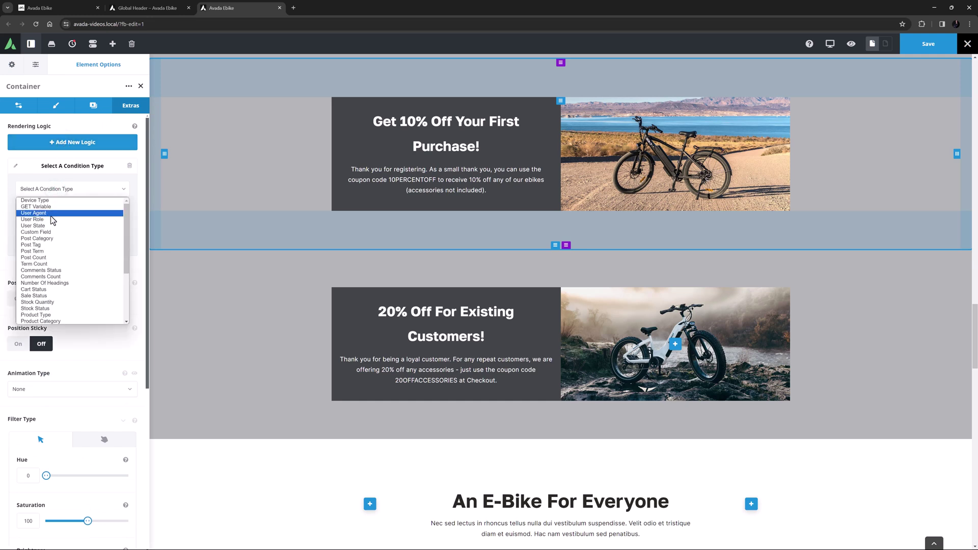
click(51, 215)
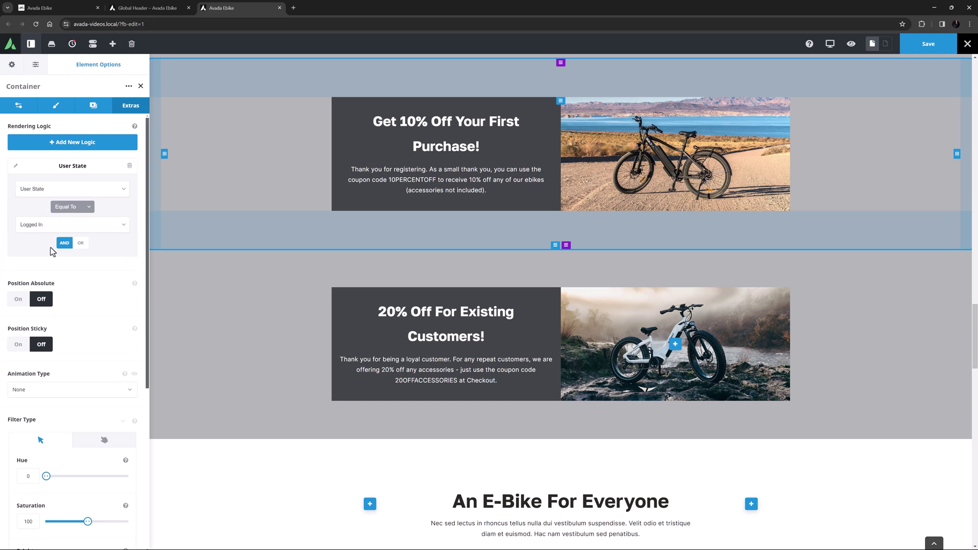
Step: Add a second rule on the same container: User Role Not Equal To Customer
click(65, 142)
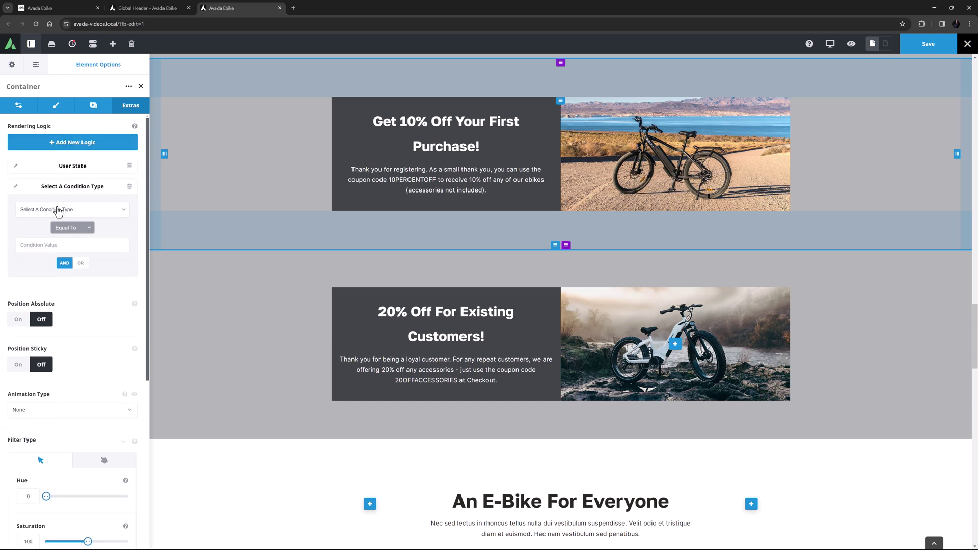
click(57, 211)
click(57, 219)
click(62, 228)
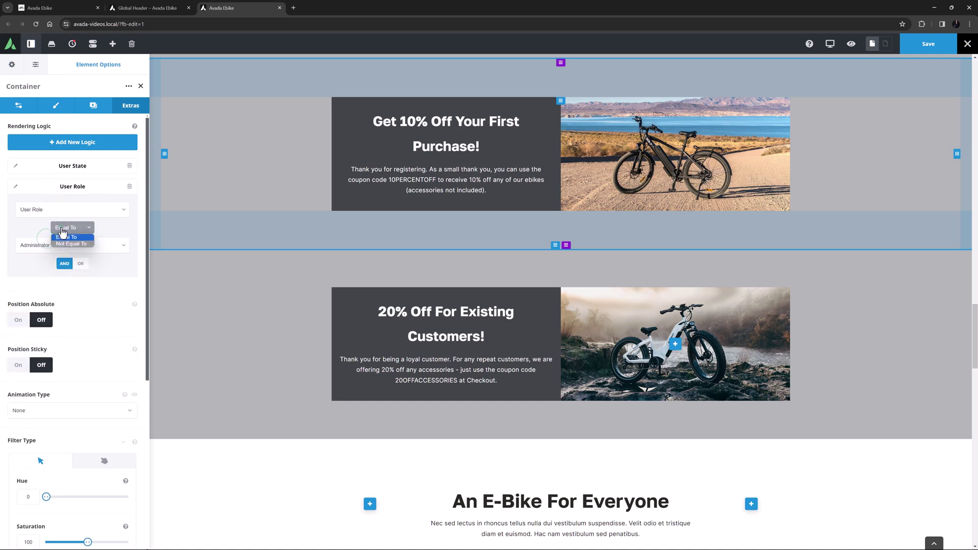
click(69, 244)
click(61, 245)
click(54, 286)
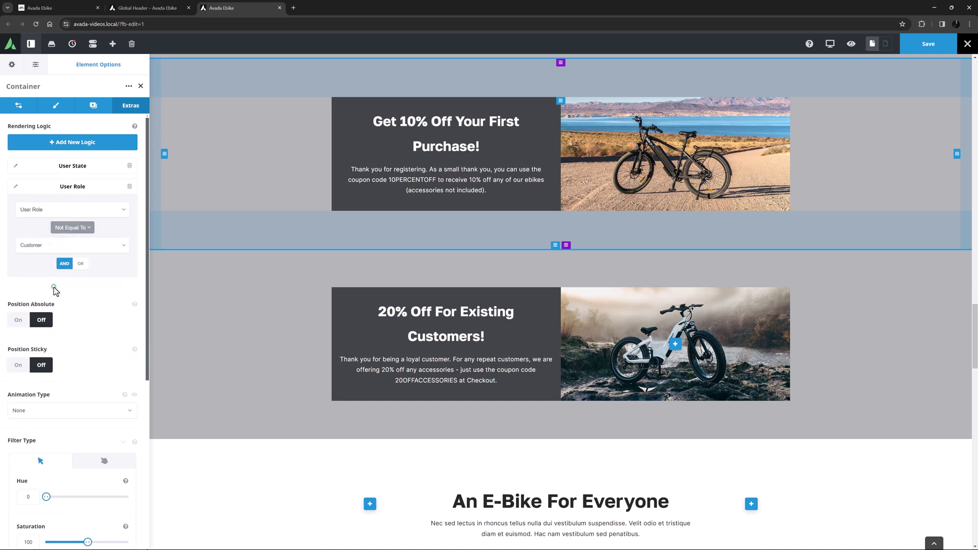
click(41, 270)
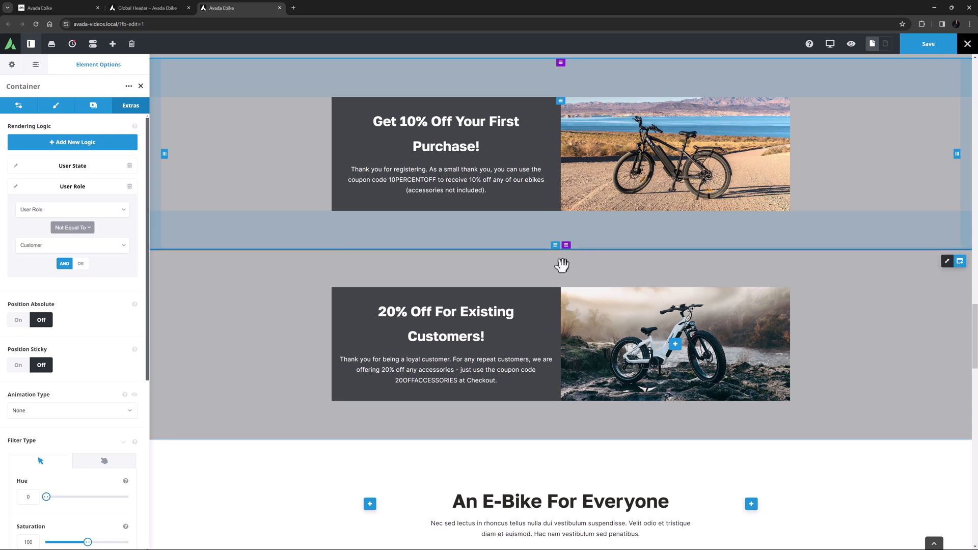
Step: Give the 20% Off container a User Role Equal To Customer rule, then save the page
click(947, 262)
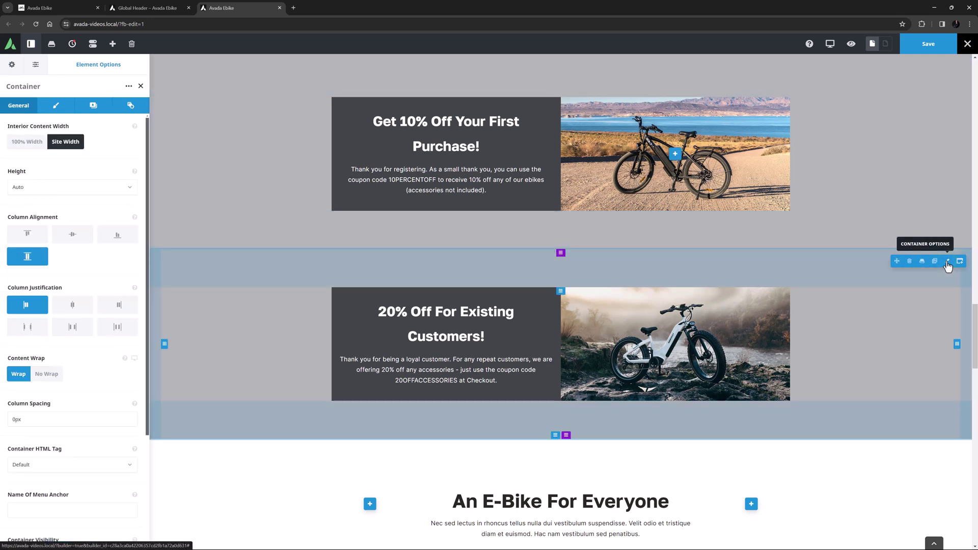
click(134, 107)
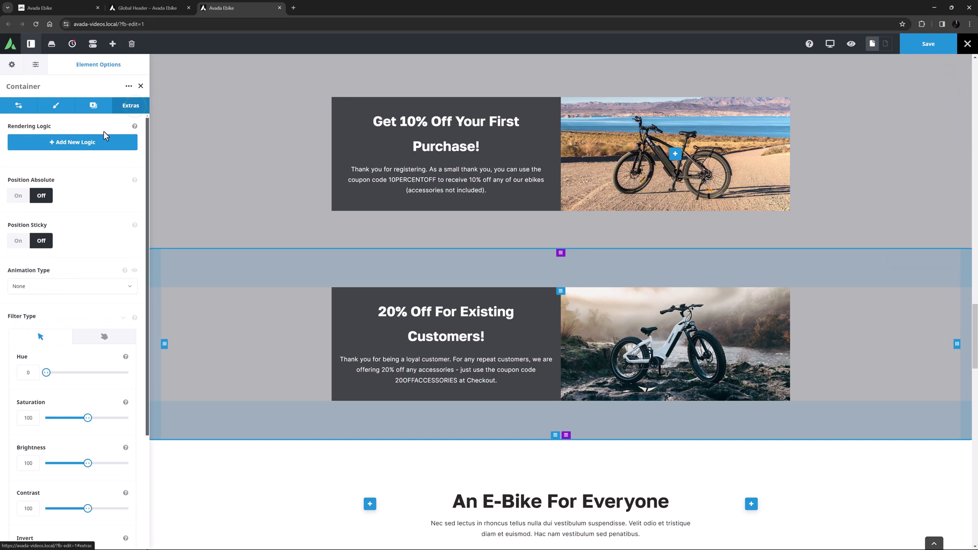
click(90, 145)
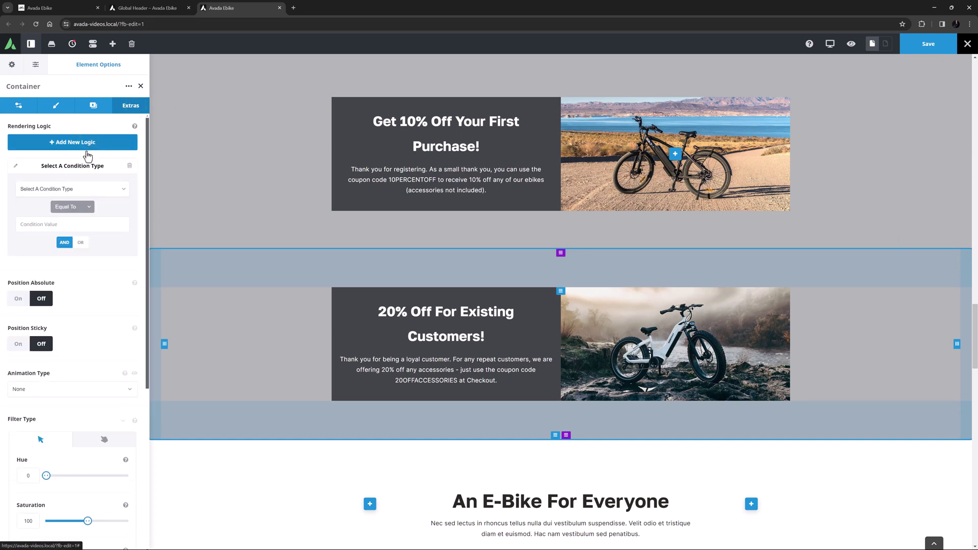
click(77, 189)
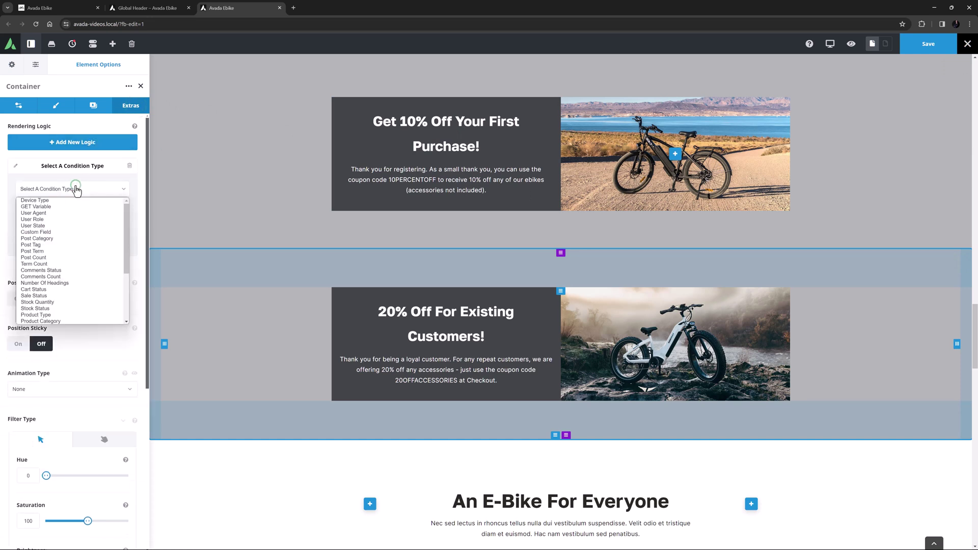
click(63, 219)
click(63, 224)
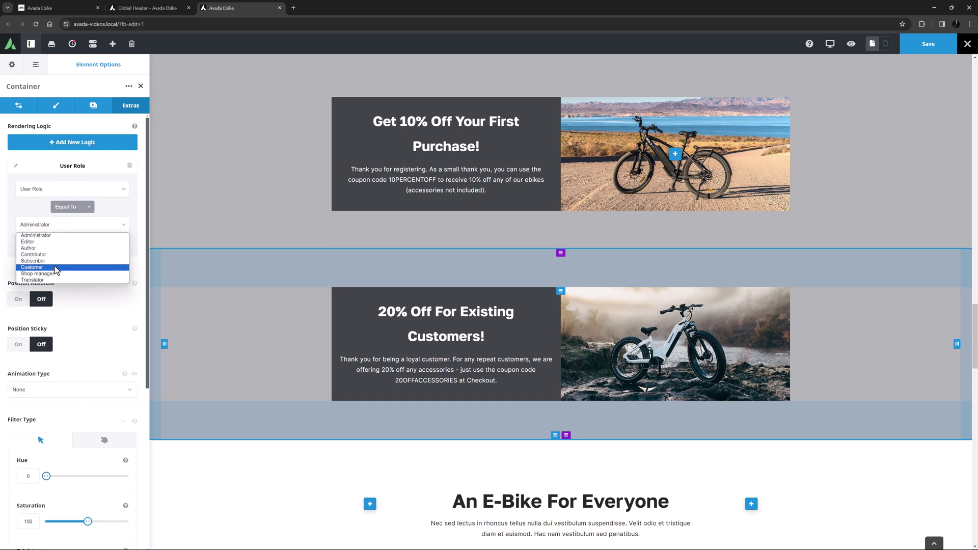
click(55, 268)
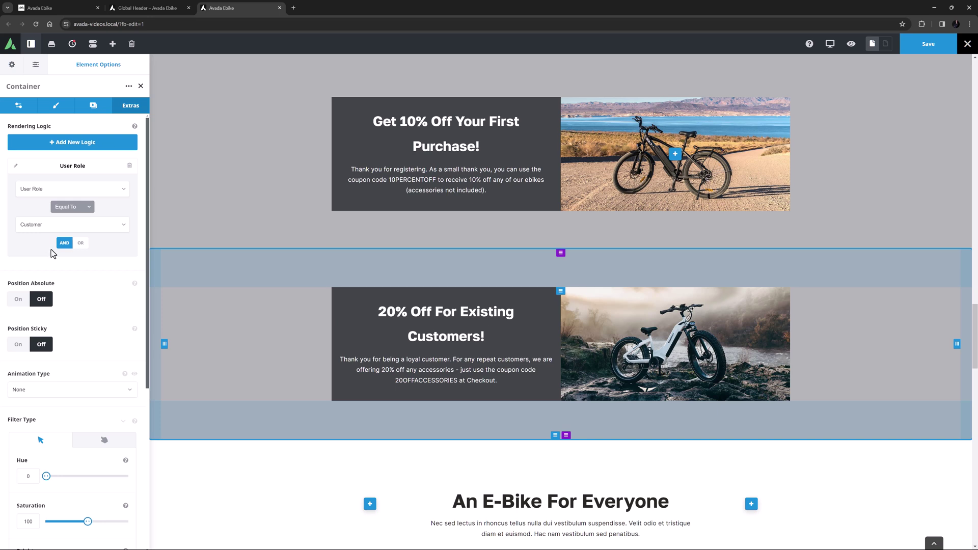
click(928, 43)
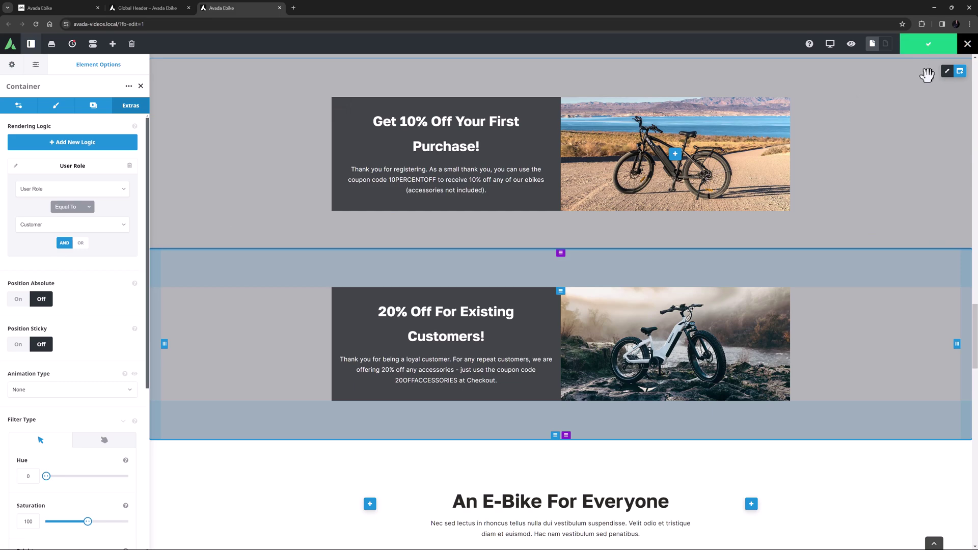
Step: Exit the Live Builder and scroll through the live homepage
click(967, 44)
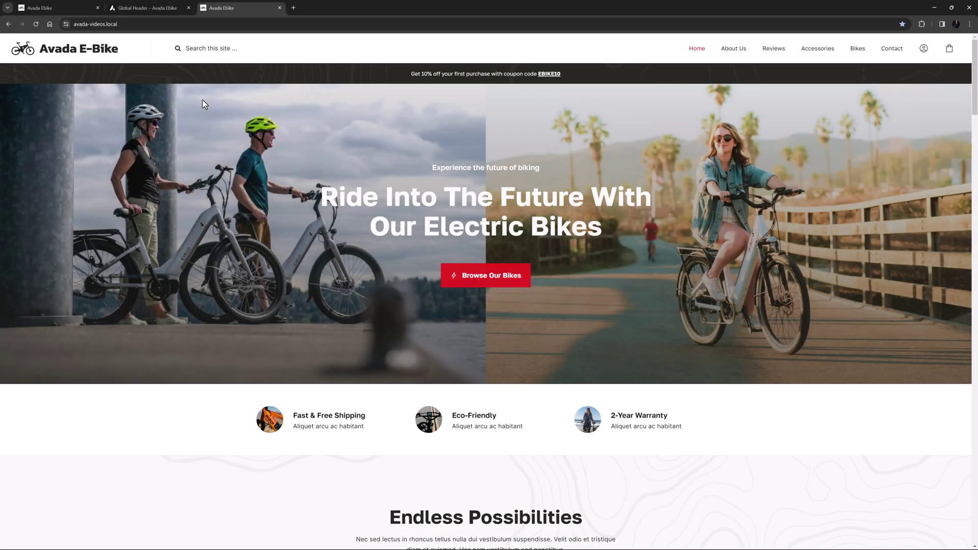
scroll(203, 104, down, 20)
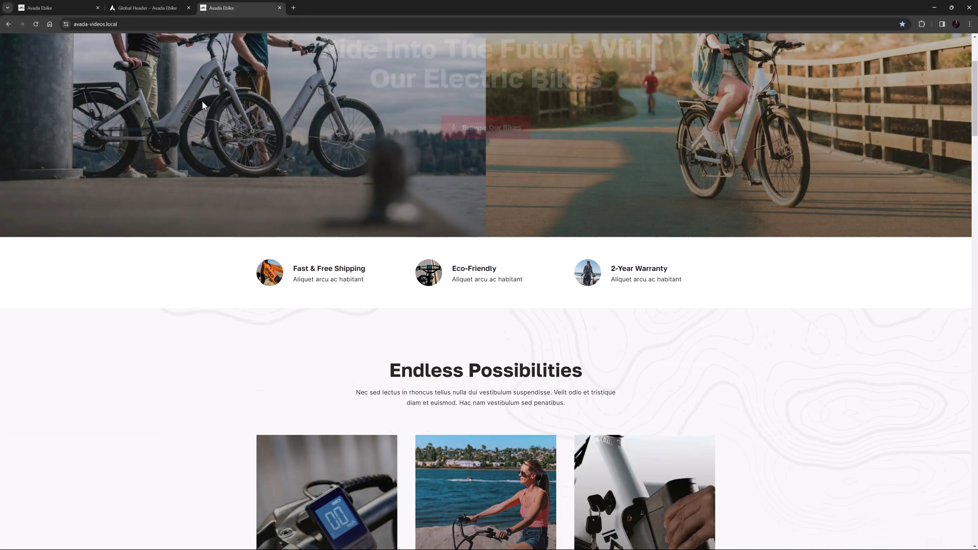
scroll(201, 107, down, 13)
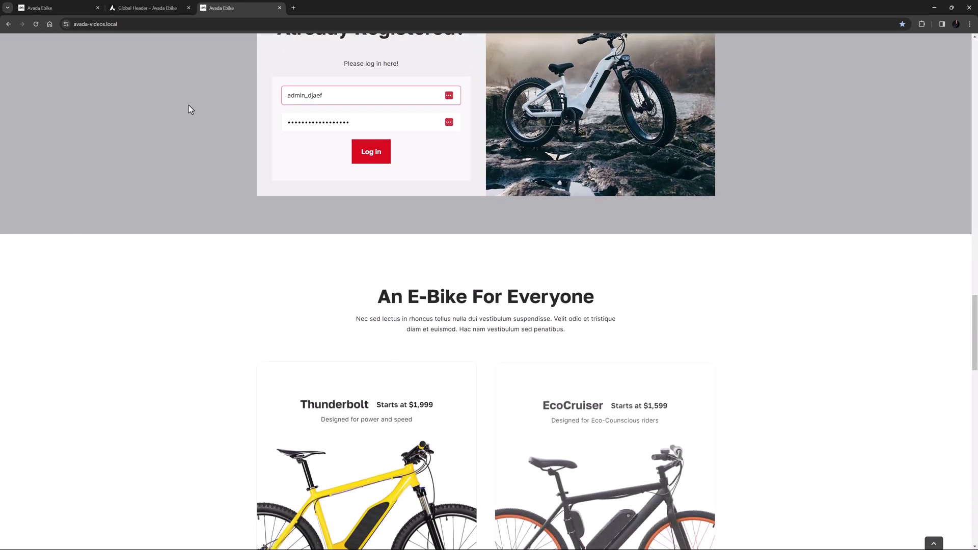
scroll(189, 104, up, 6)
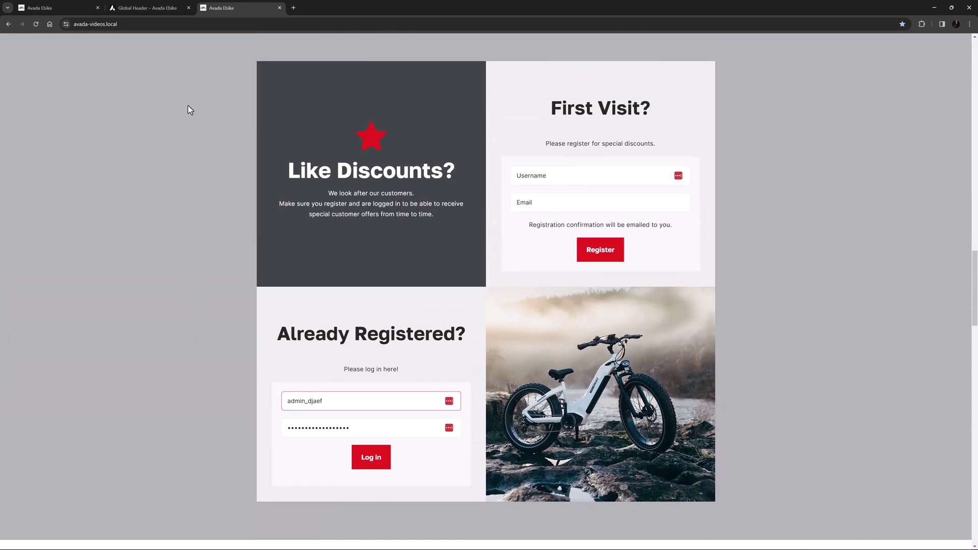
Step: Go to /wp-admin/ and log in to reach the WordPress Dashboard
click(135, 24)
text(/wp-admin/)
key(Return)
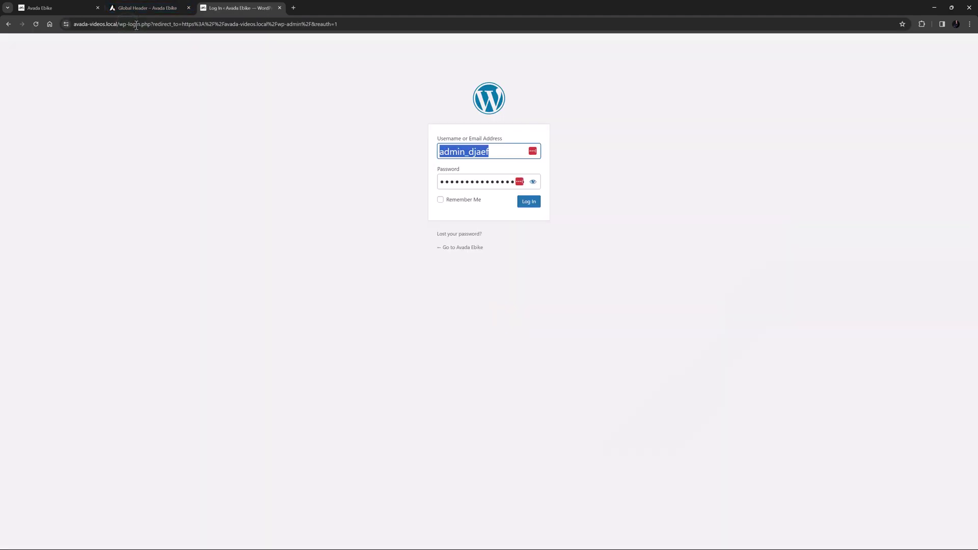
click(525, 202)
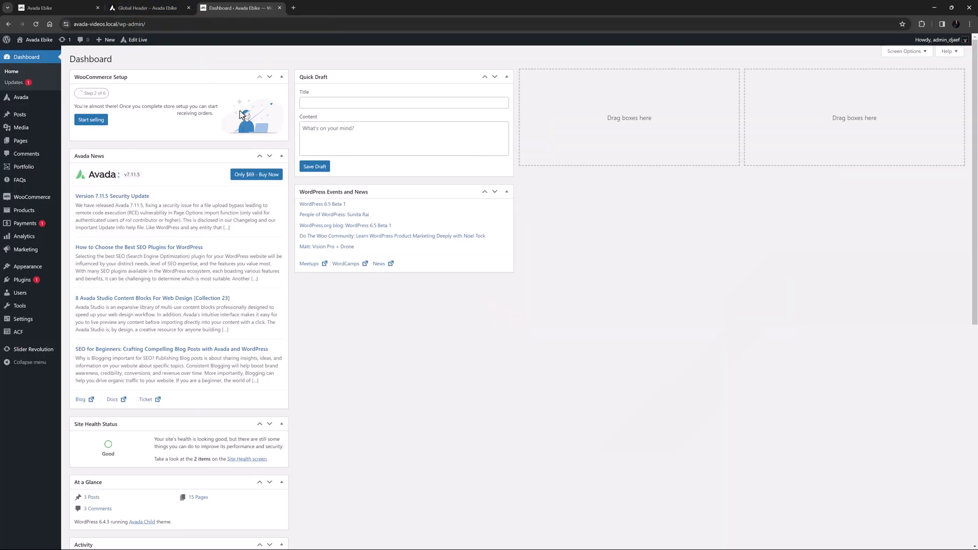
Step: Visit the live homepage as a logged-in customer and scroll down to find the '20% Off For Existing Customers!' offer
click(39, 40)
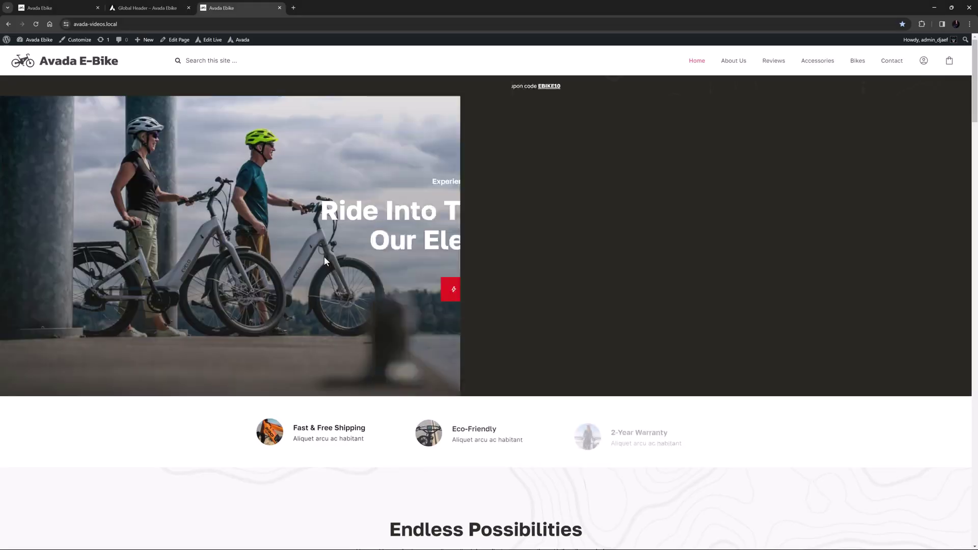
scroll(326, 261, down, 15)
scroll(326, 262, down, 10)
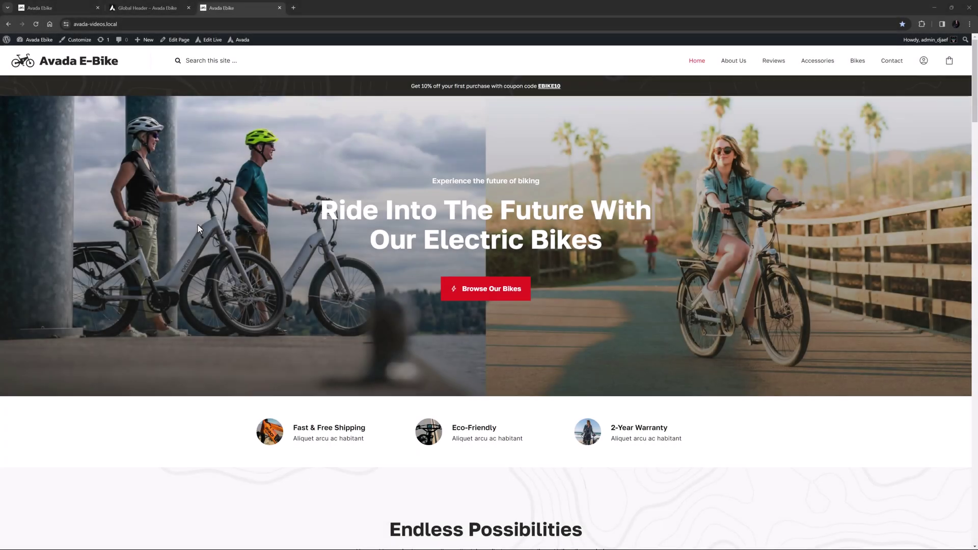
scroll(198, 224, down, 20)
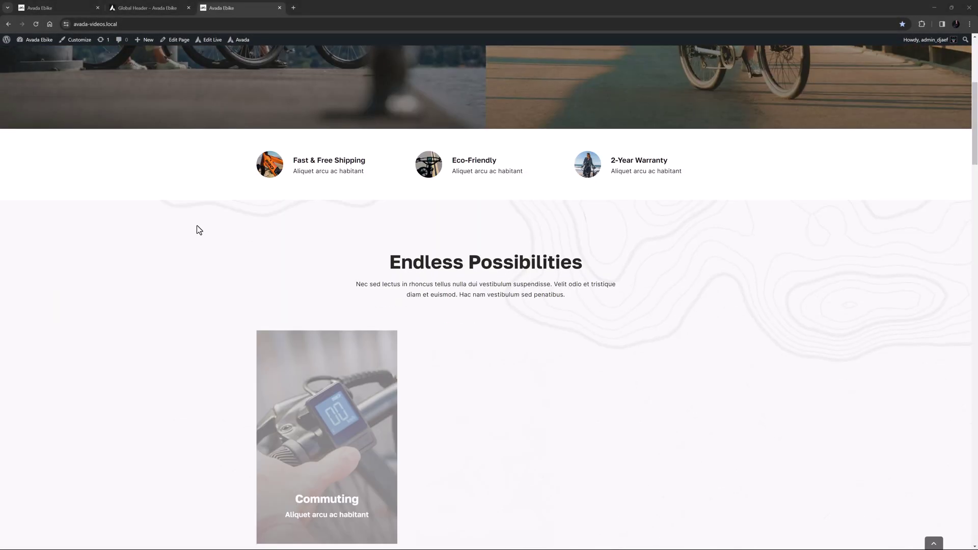
scroll(197, 226, down, 3)
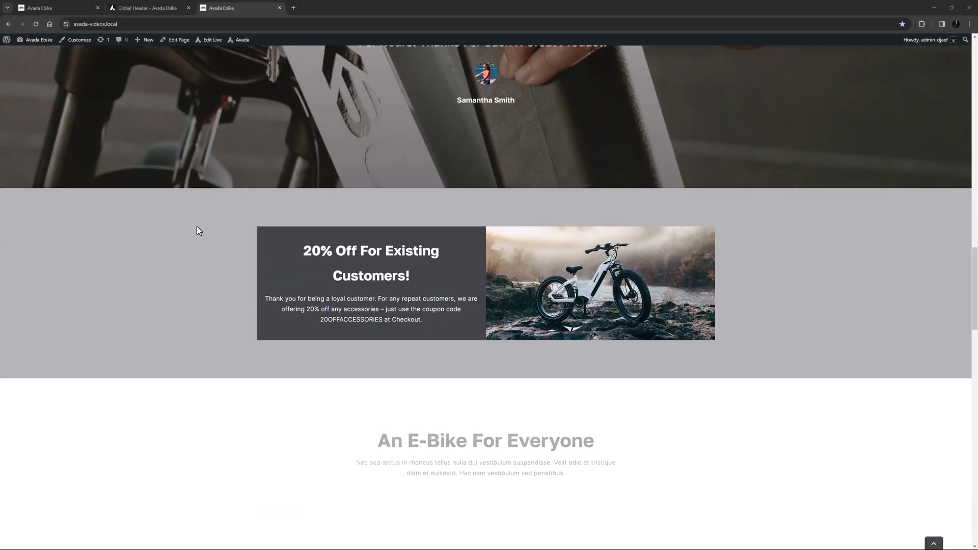